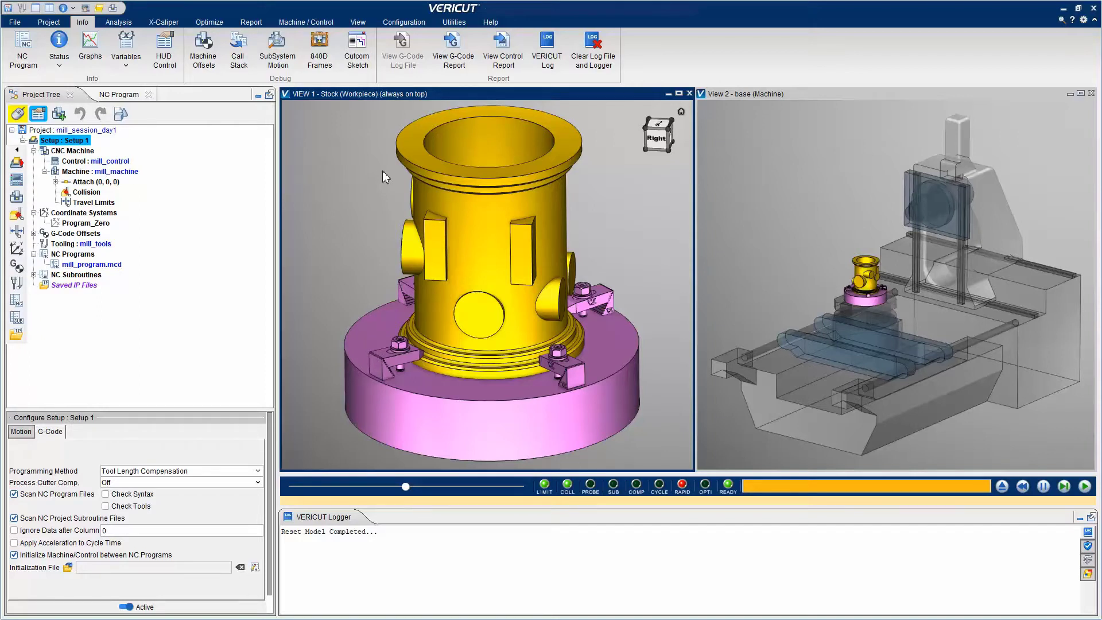
Step: Show the NC Program listing and turn on Driven Point Zero axes in View 2
left_click(22, 60)
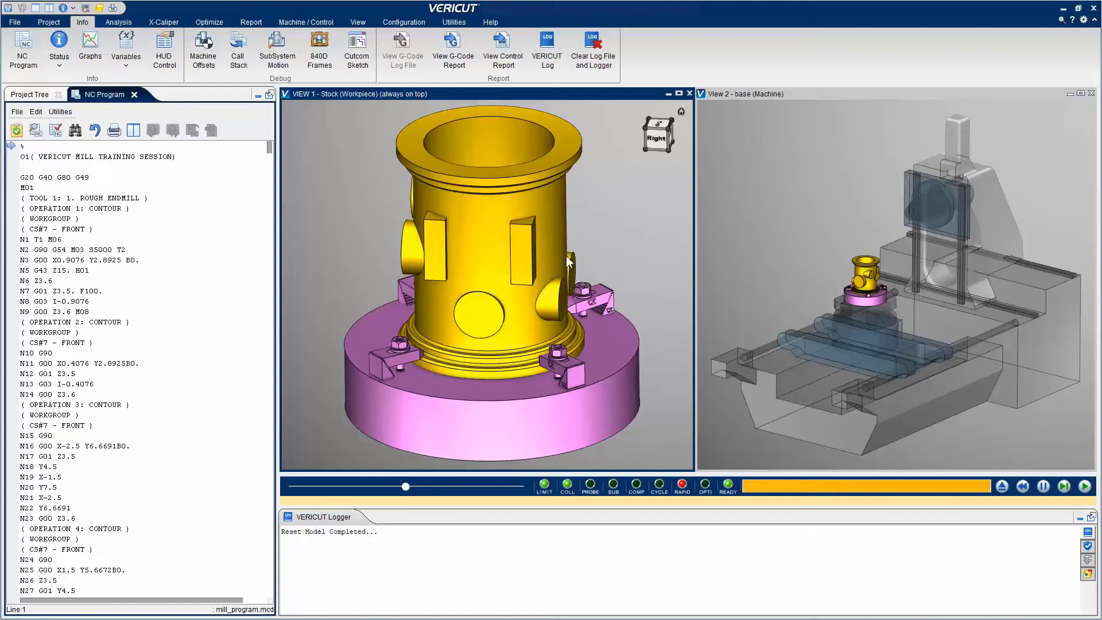
right_click(719, 243)
mouse_move(787, 459)
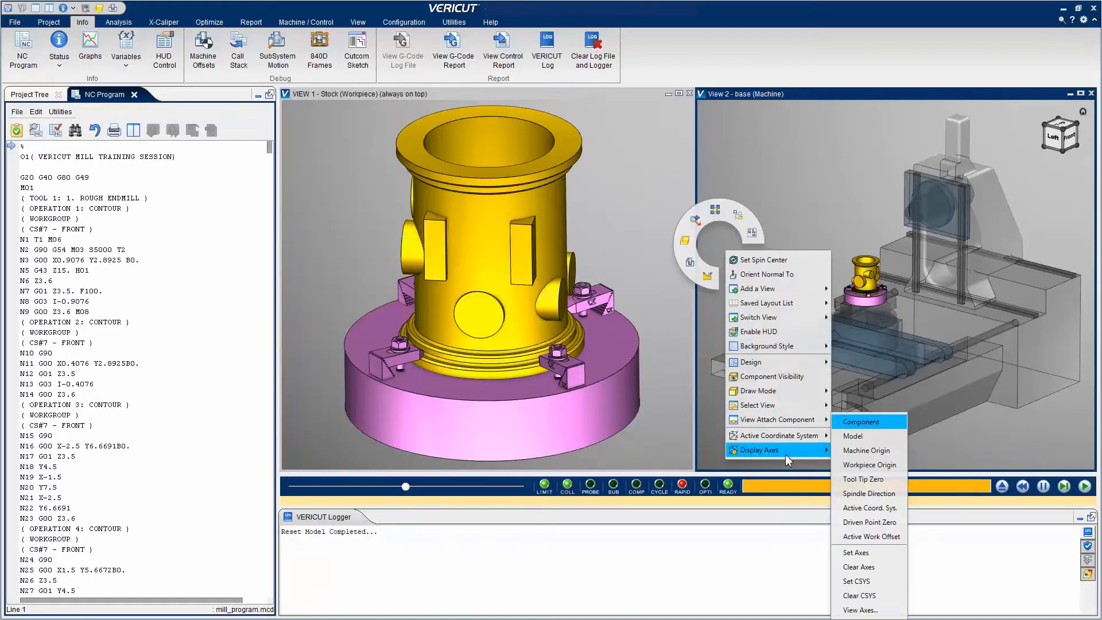
left_click(870, 522)
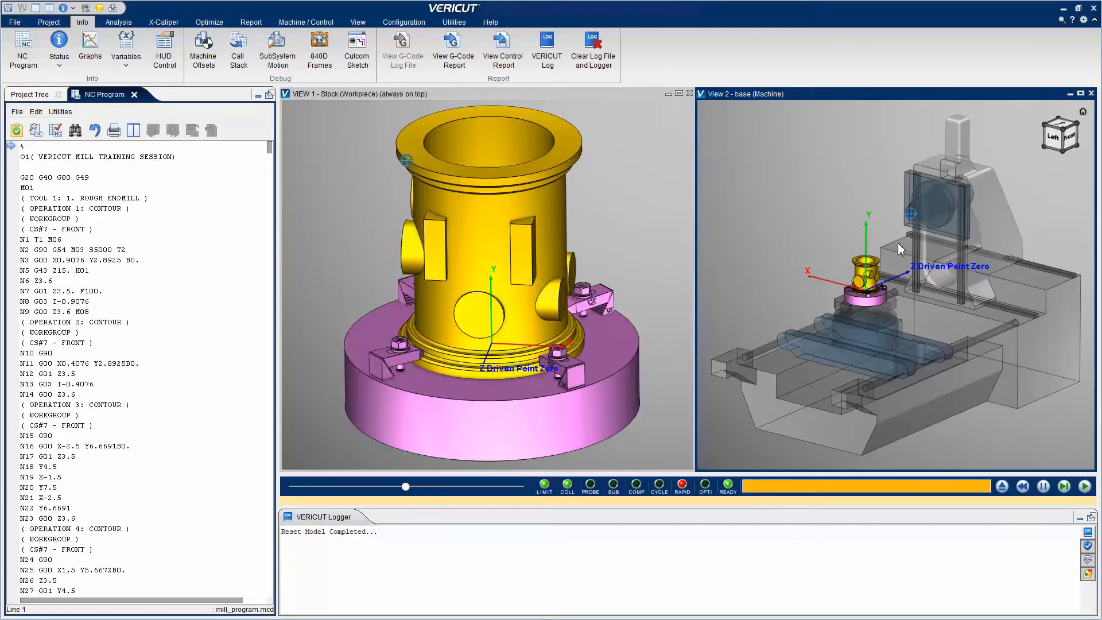
Step: Face the machine view Front and step the simulation from N1 T1 M06 to N5 G43 Z15. H01
left_click(1069, 140)
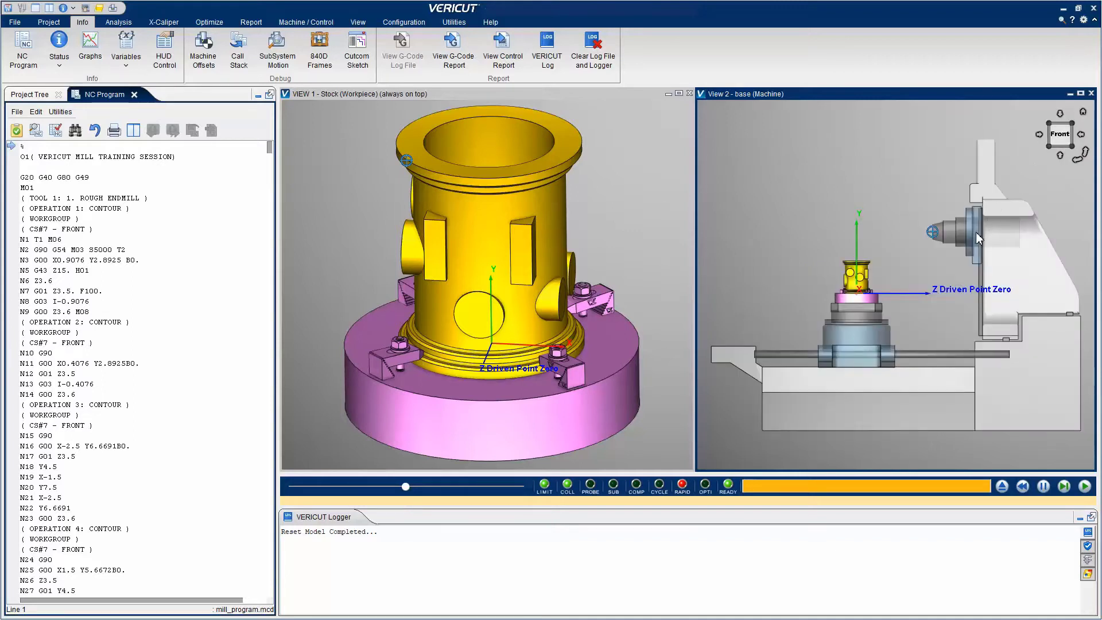
left_click(1066, 489)
left_click(1065, 489)
left_click(1065, 489)
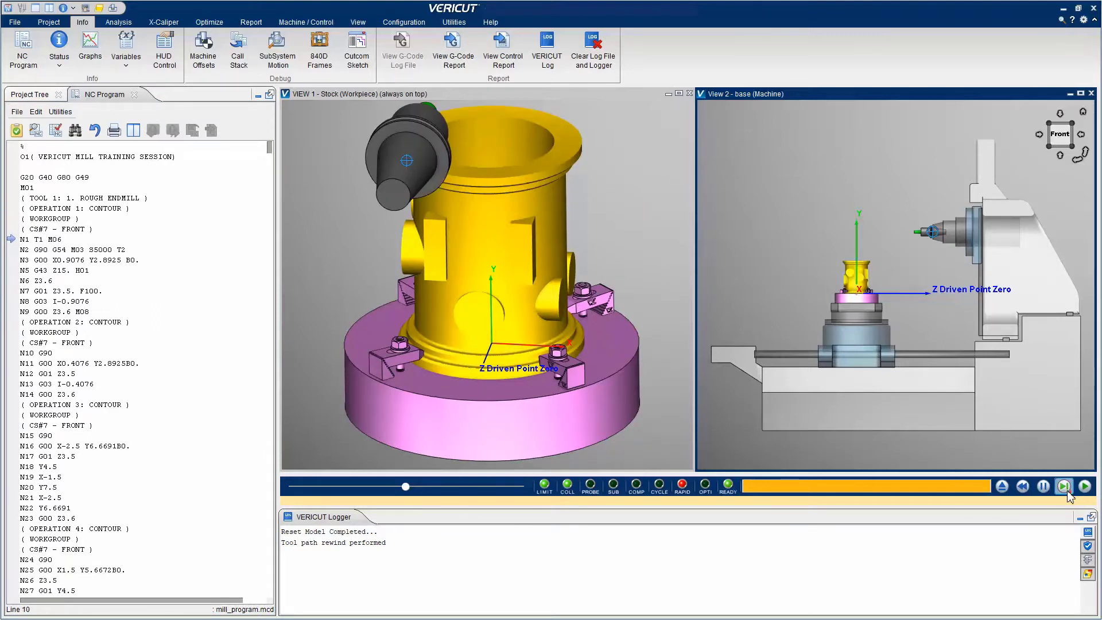
left_click(1065, 488)
left_click(1066, 489)
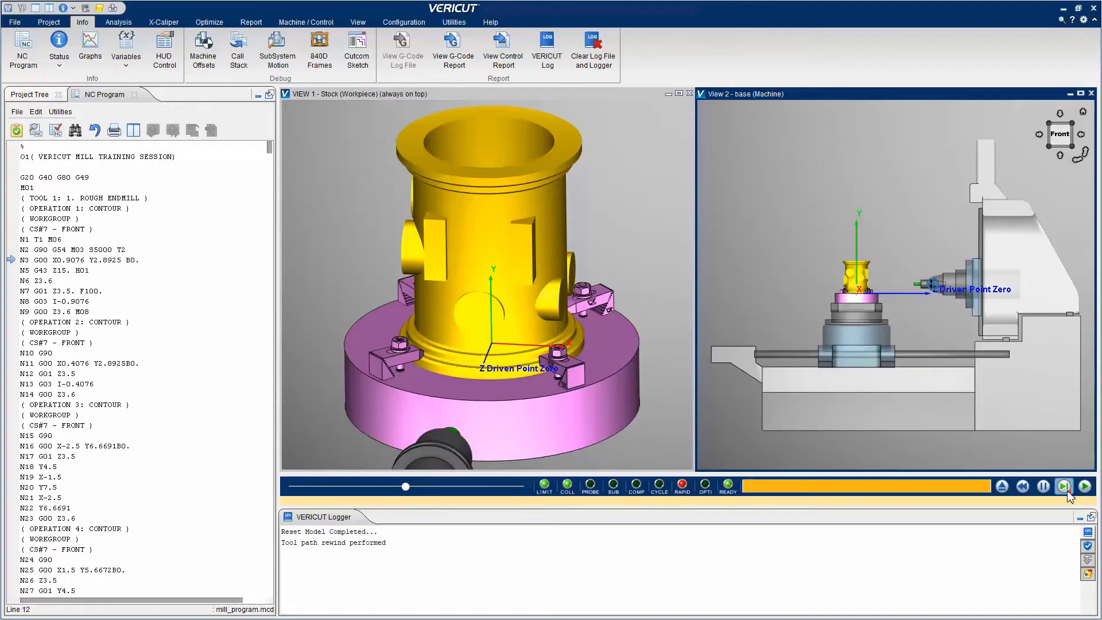
left_click(1066, 488)
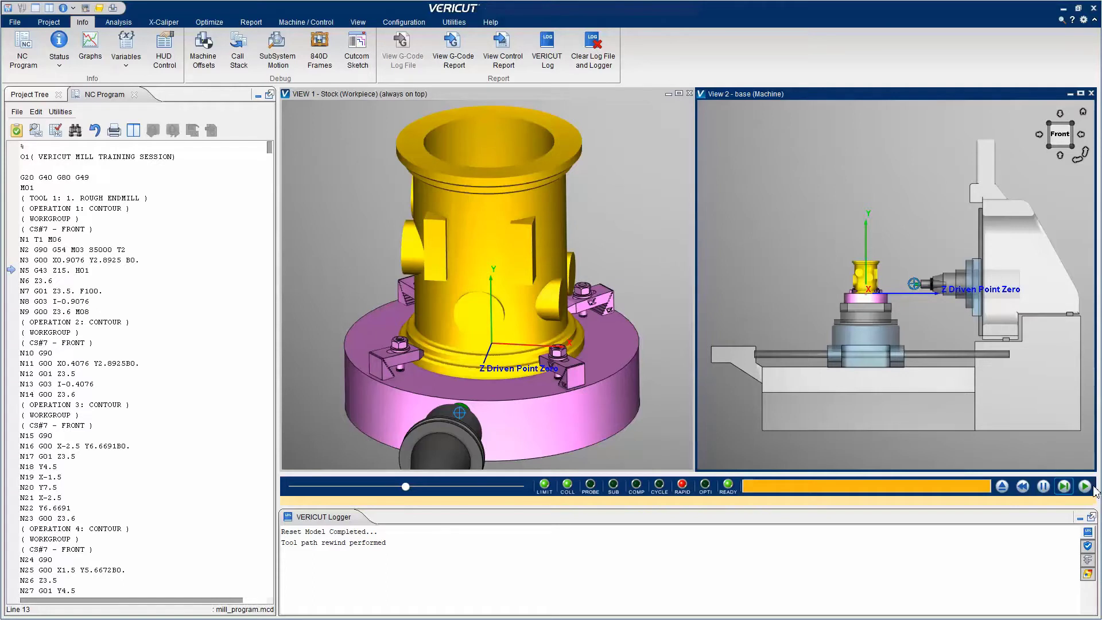
Step: Add a Stop At Tool Change playback condition, then reset the model to the program start
right_click(1085, 488)
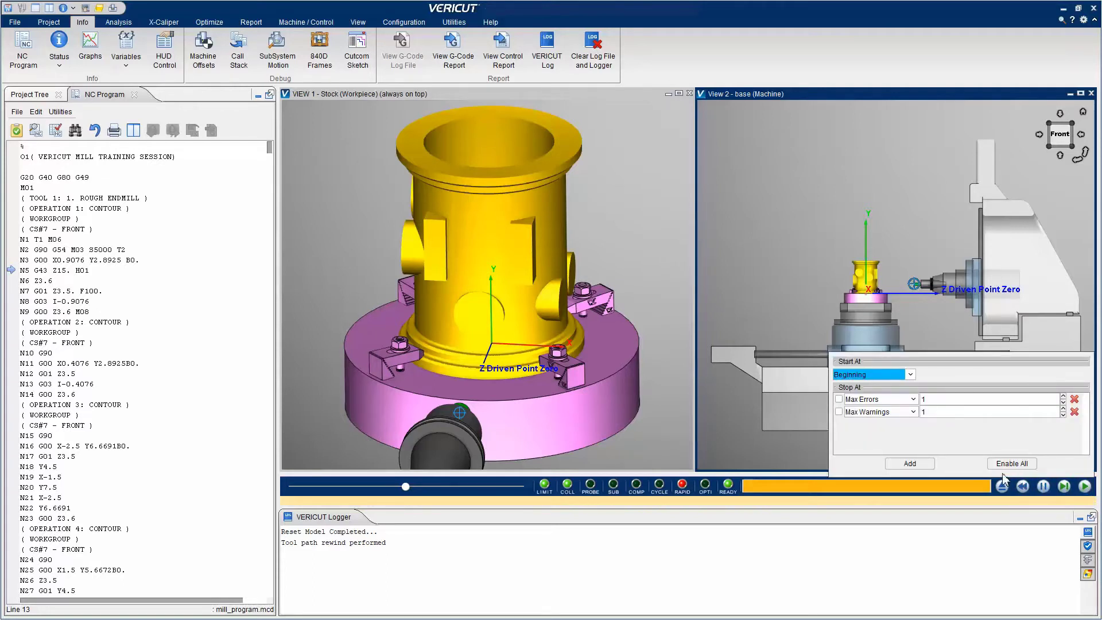
left_click(912, 463)
left_click(911, 425)
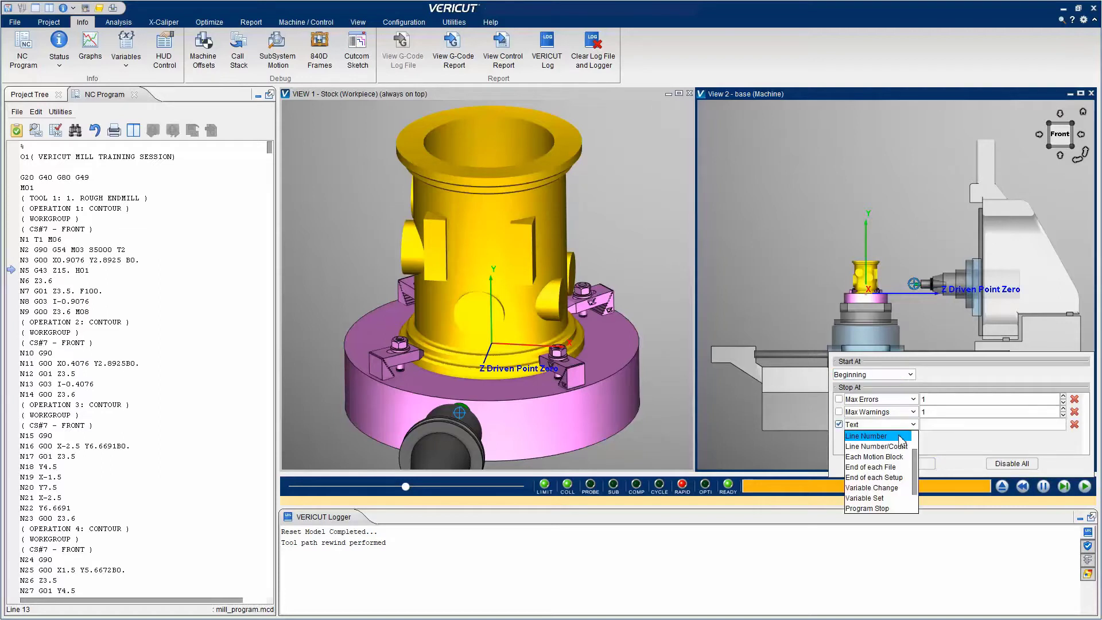
left_click(890, 447)
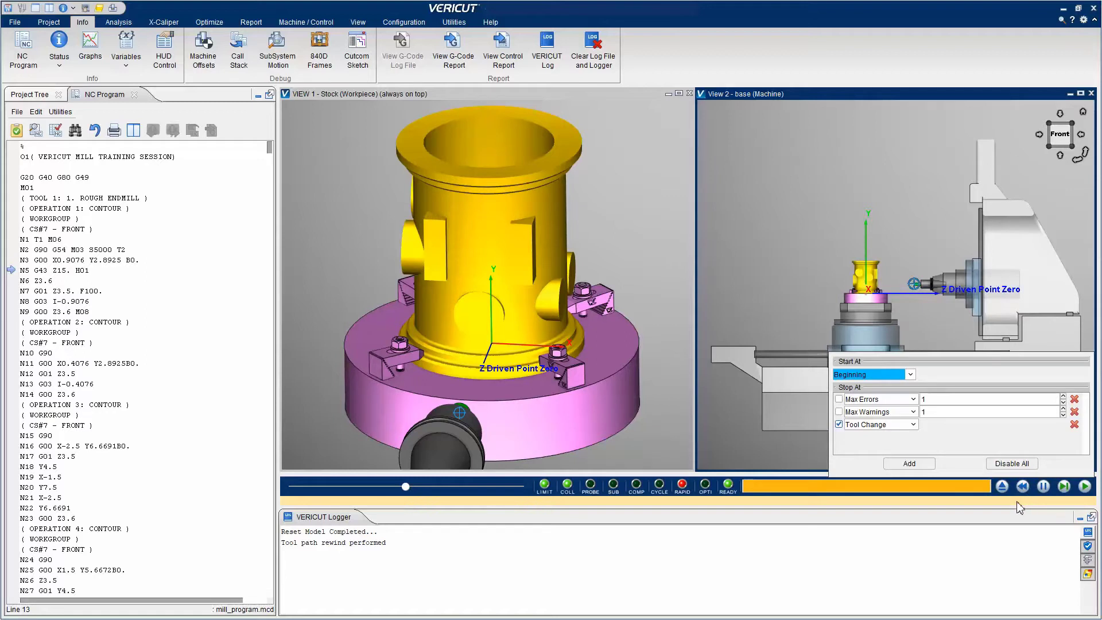
left_click(1003, 491)
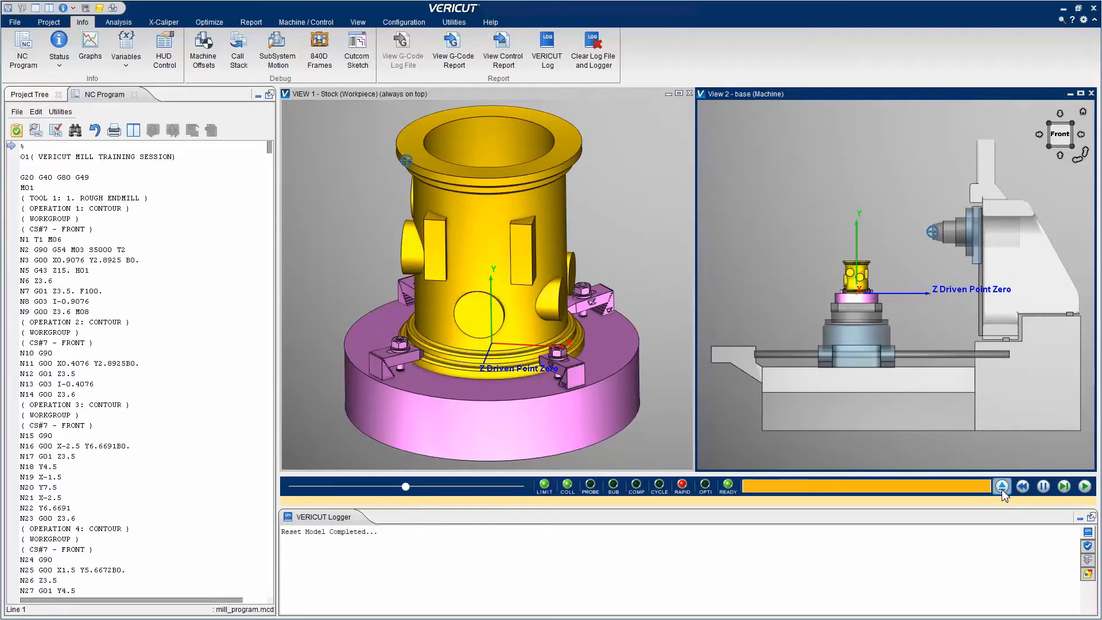
Step: Run to the N1 T1 M06 tool change and dock the Status:1 panel right of View 2
left_click(1085, 487)
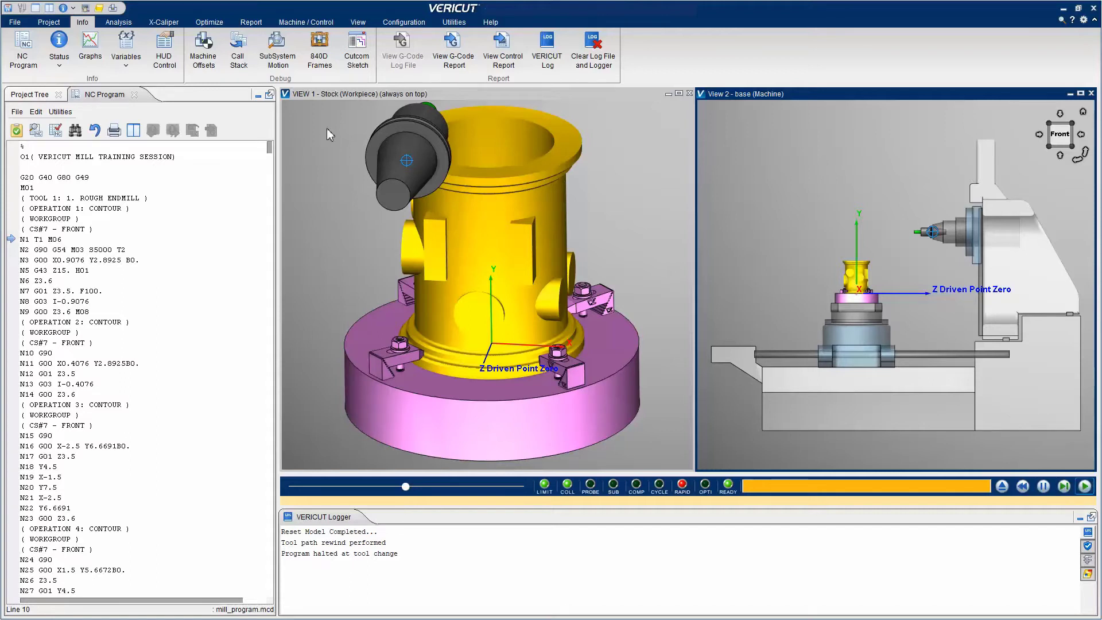
left_click(59, 43)
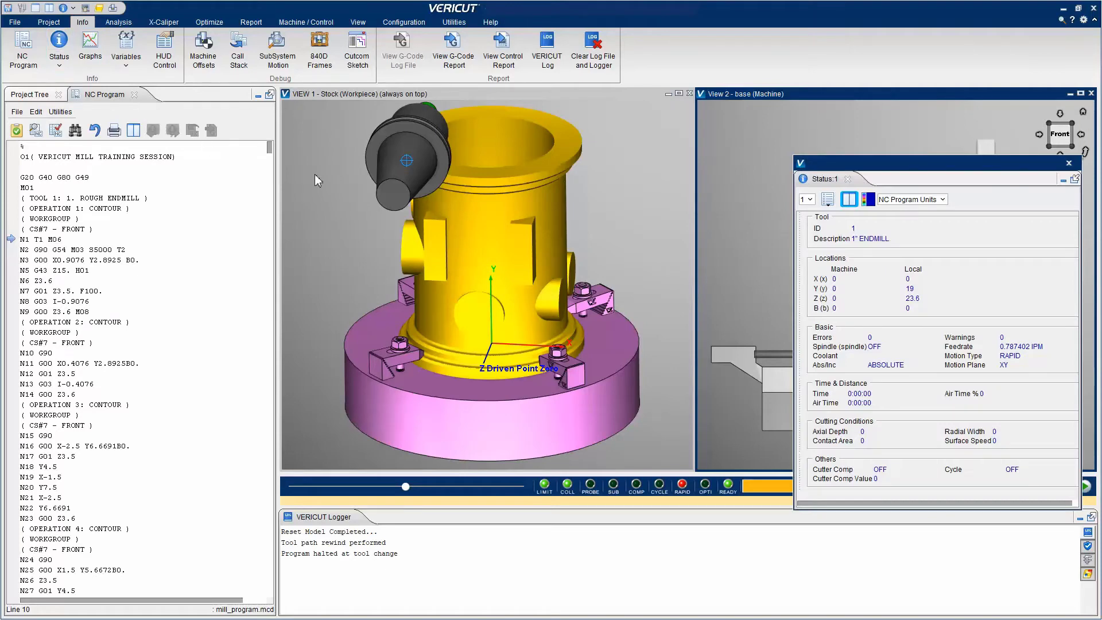
left_click_drag(826, 180, 1088, 215)
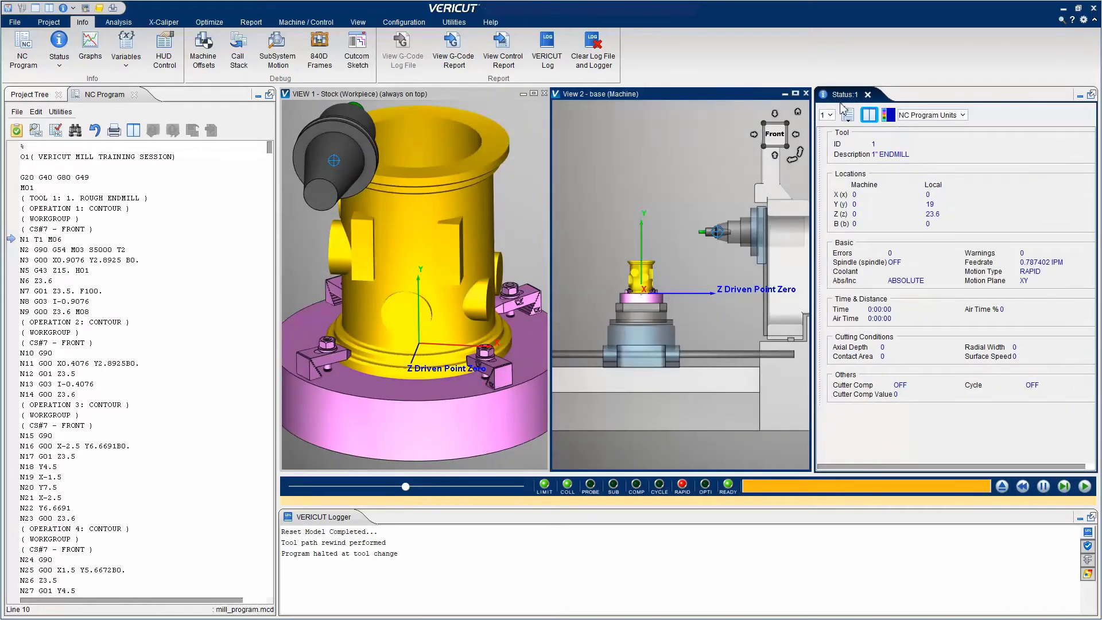
Step: Reset the model and delete the Tool Change stop condition
left_click(1002, 486)
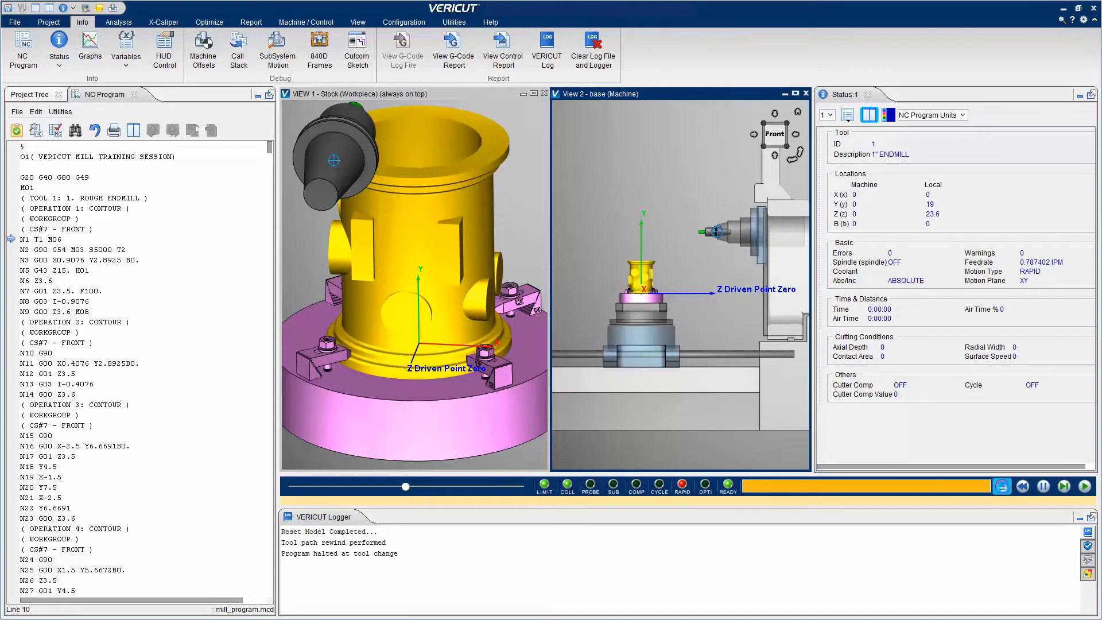
right_click(1086, 487)
left_click(1074, 425)
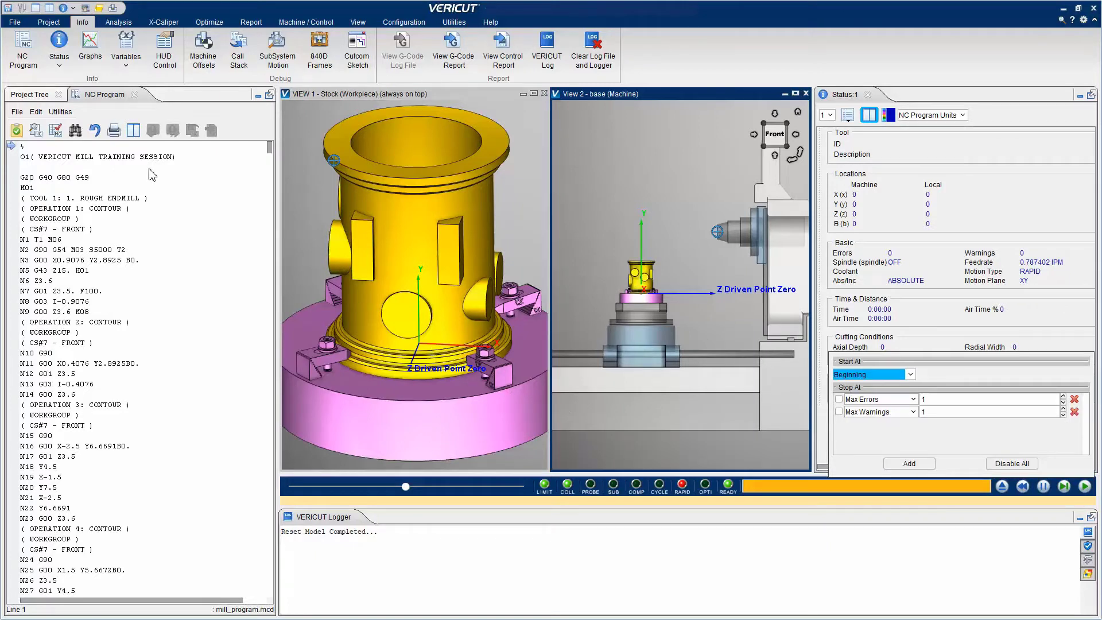
Step: Search the NC program for M97 and set the simulation to stop at that text
left_click(75, 135)
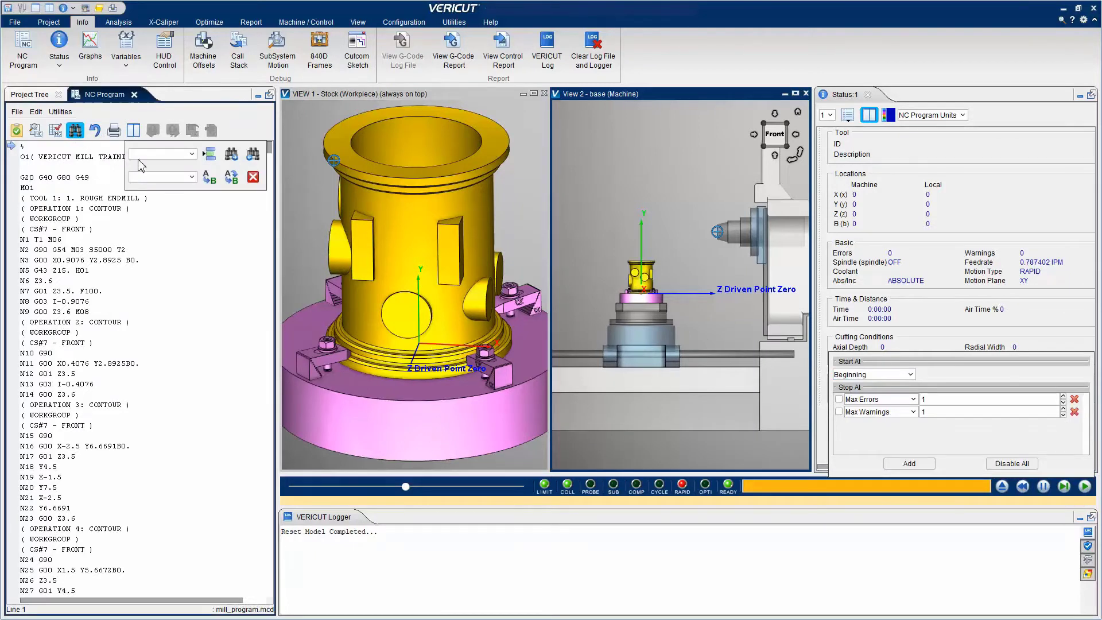
type("M97")
left_click(231, 154)
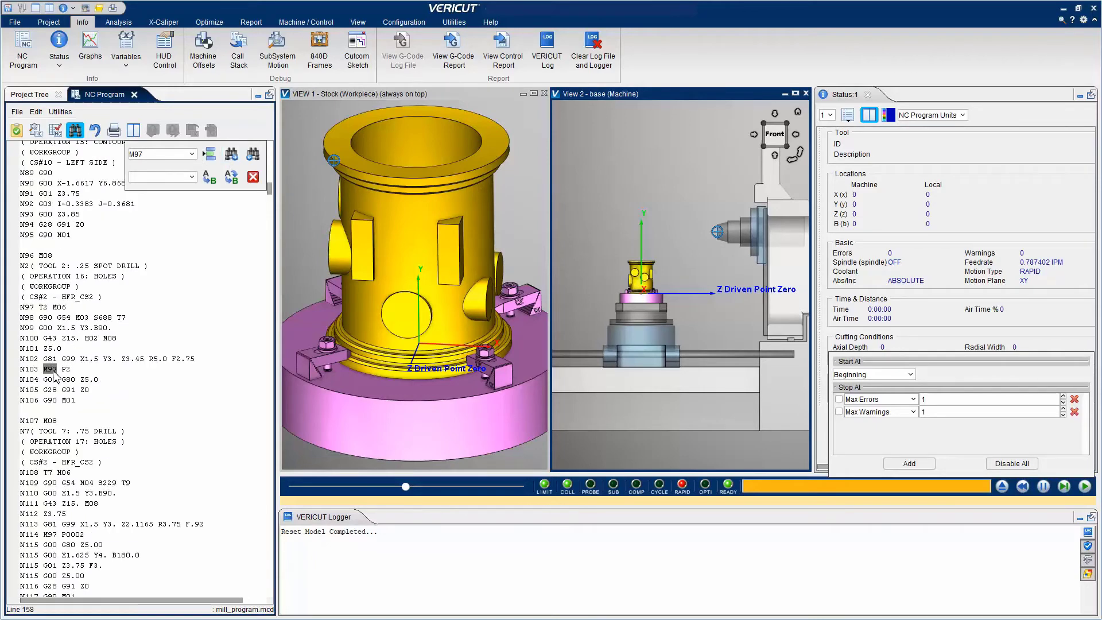
right_click(52, 370)
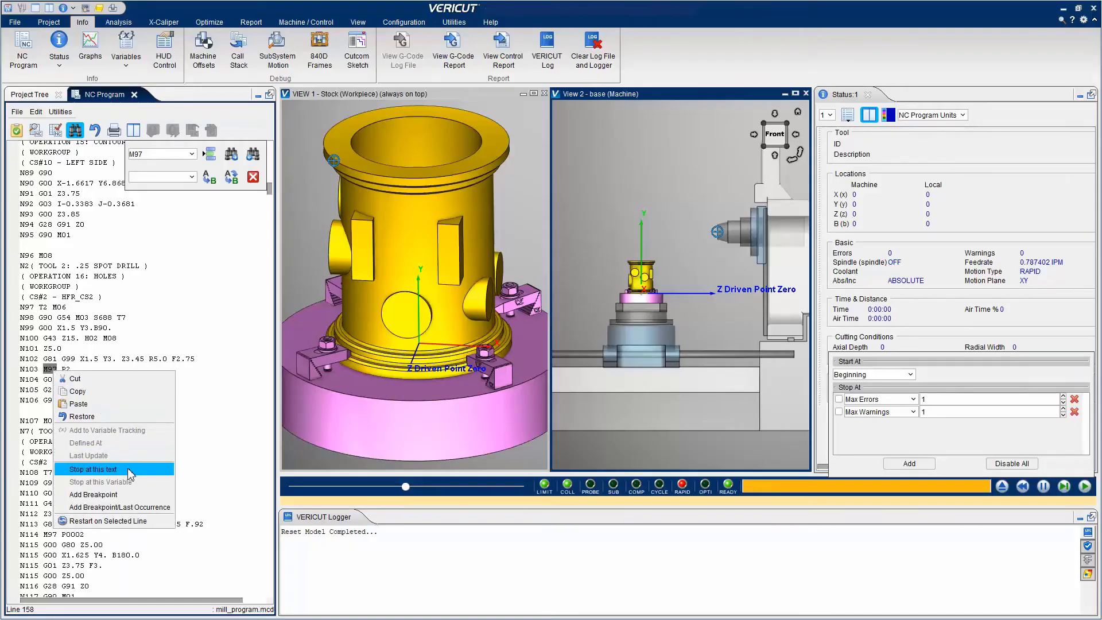
left_click(93, 469)
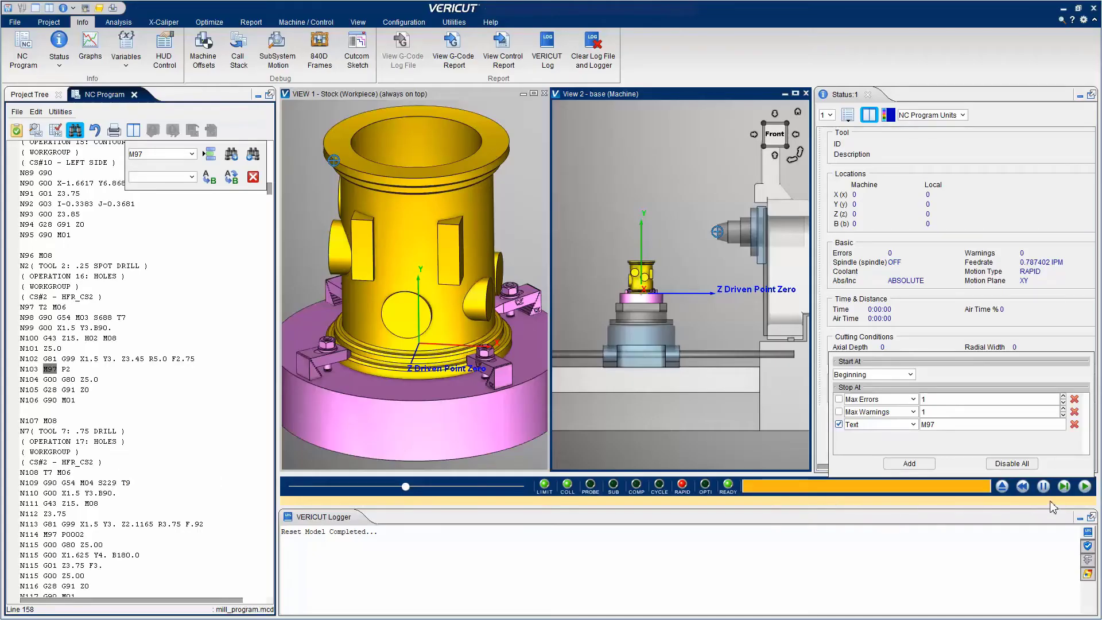
Step: Run the simulation to the N103 M97 P2 call and angle View 2 into 3-D
left_click(1083, 488)
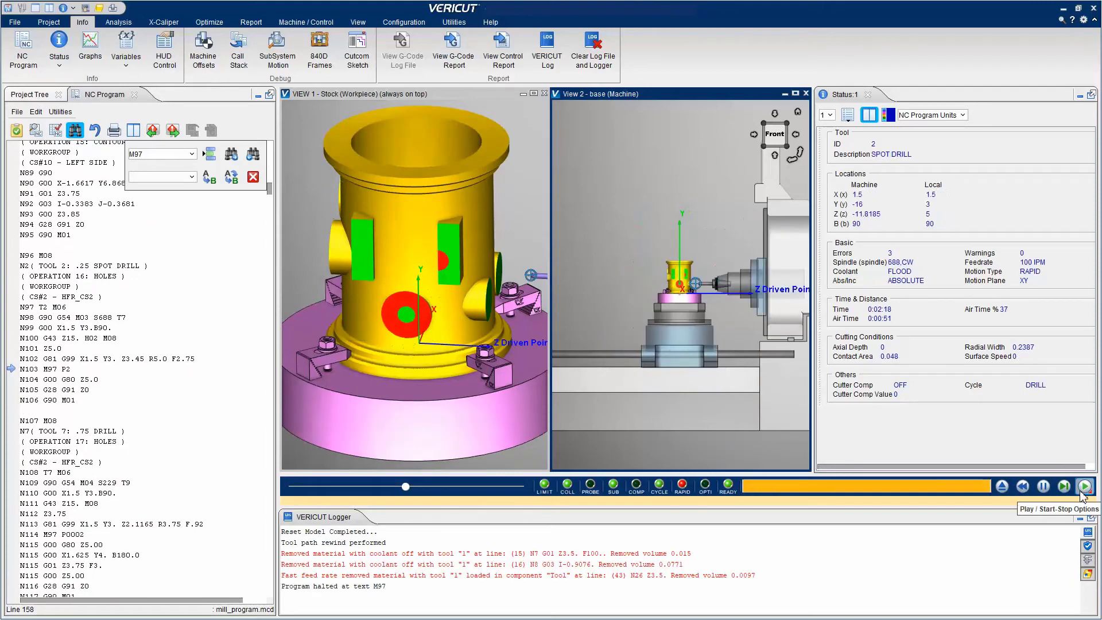
middle_click_drag(747, 357, 703, 289)
scroll(703, 288, "up", 3)
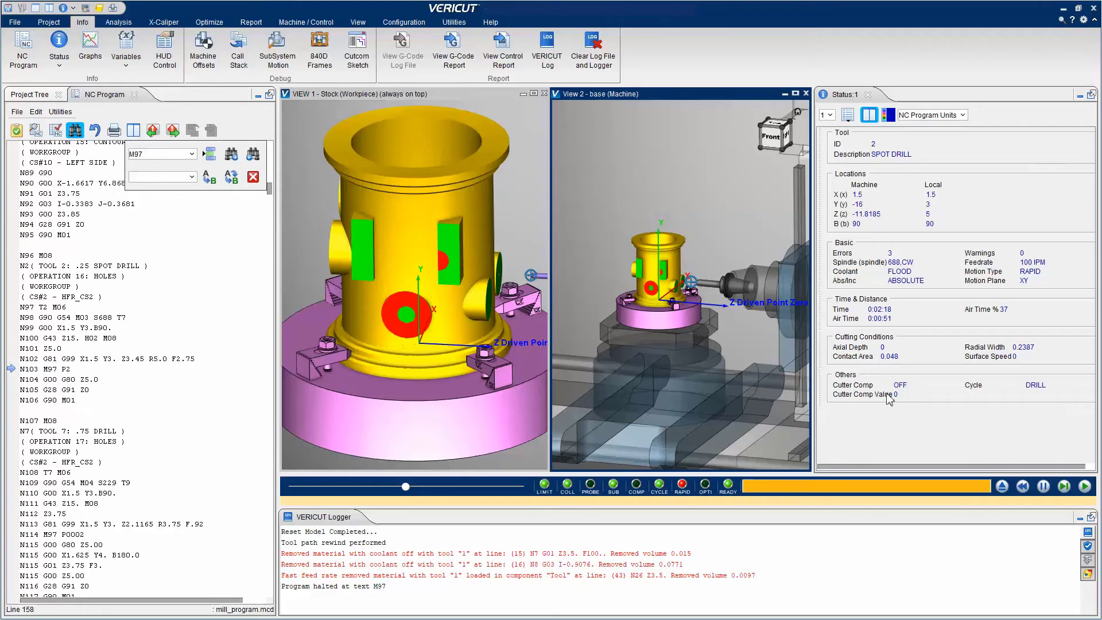
Step: Step into subroutine O2 until block N2 M99
left_click(1072, 488)
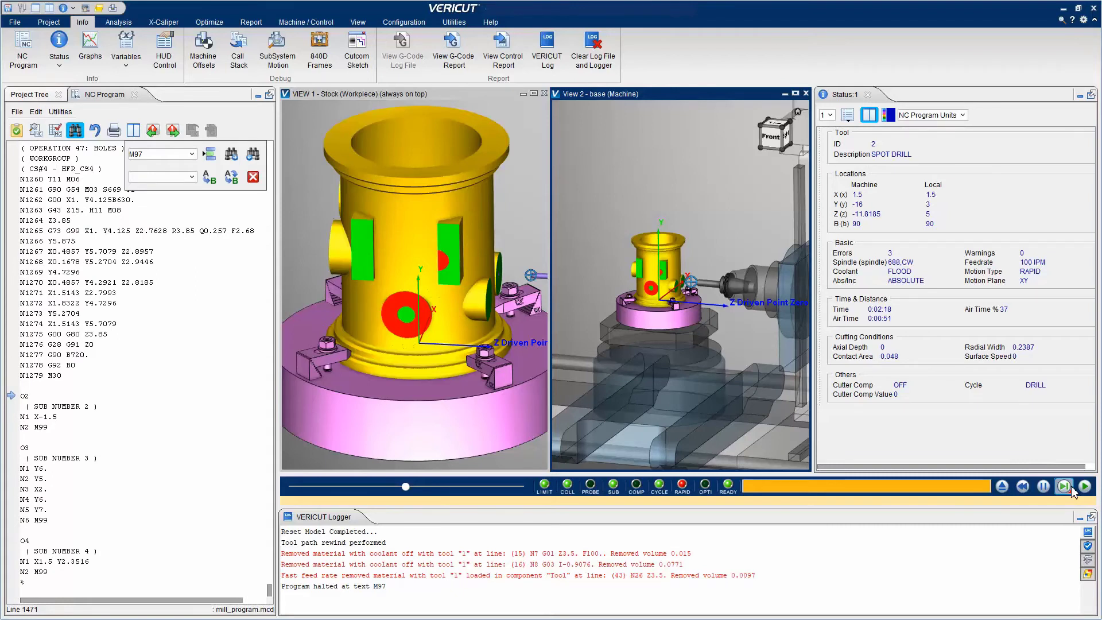
mouse_move(1072, 487)
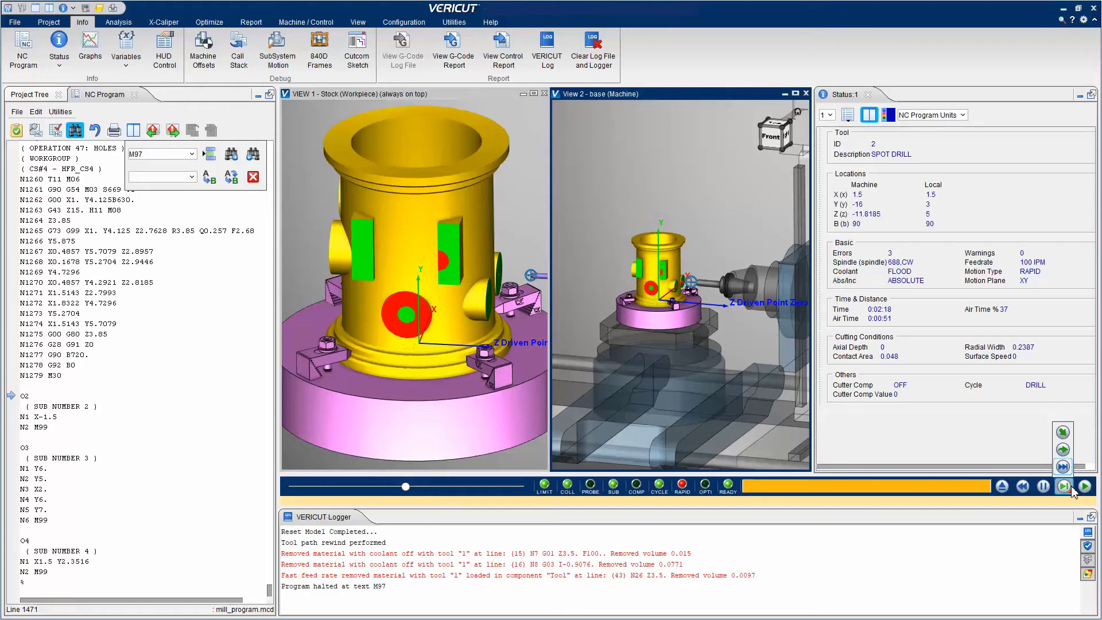
left_click(1063, 468)
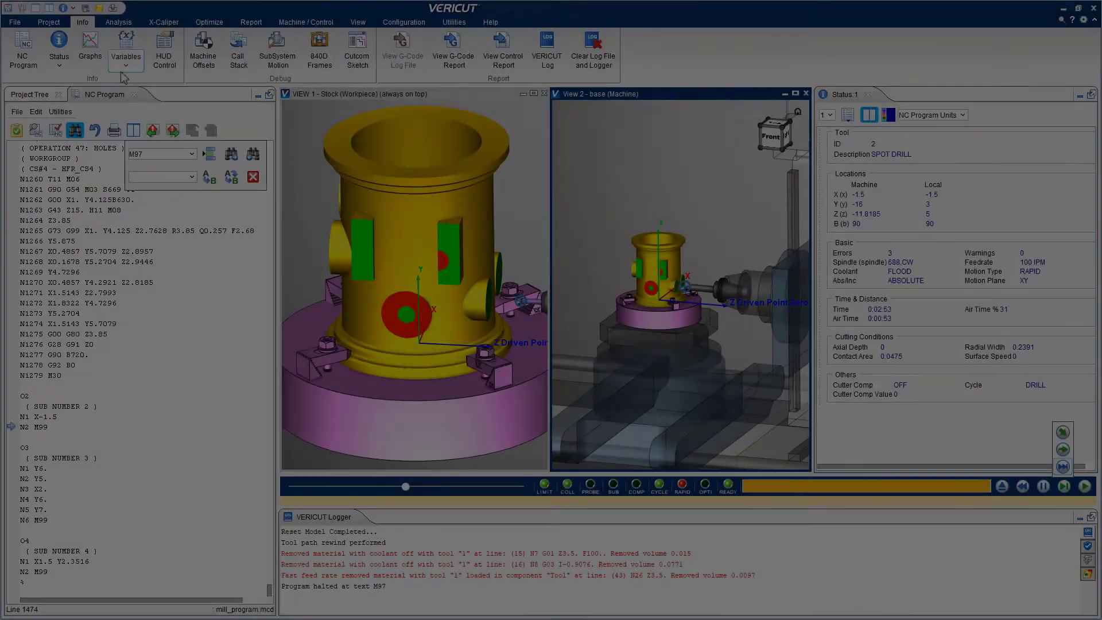
Step: Show the Call Stack window and step back out to N104 G00 G80 Z5.0
left_click(239, 59)
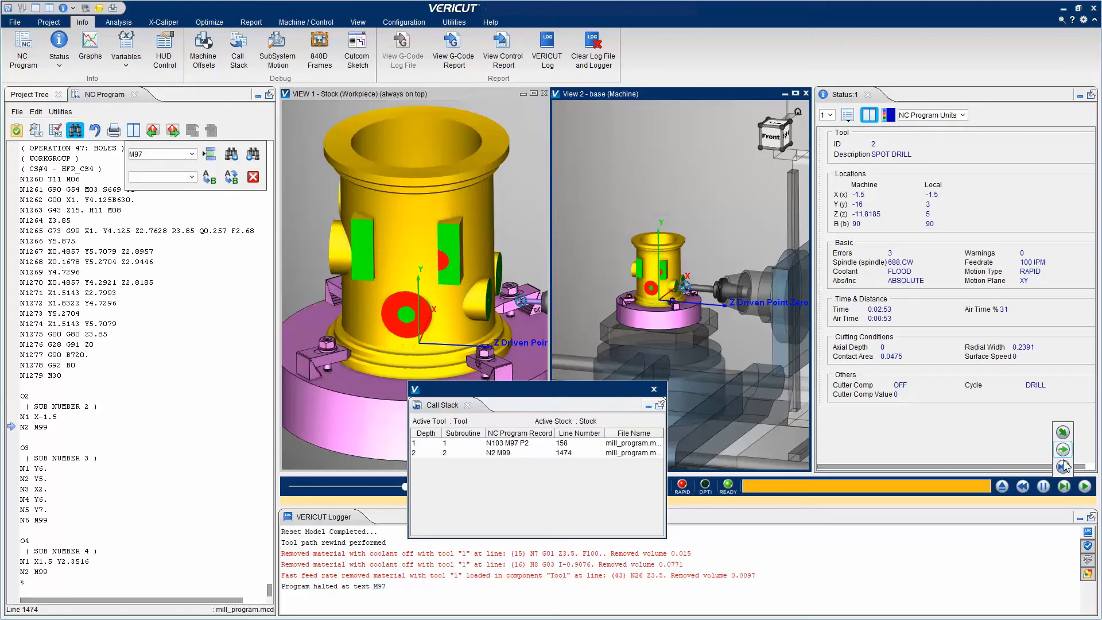
left_click(1064, 487)
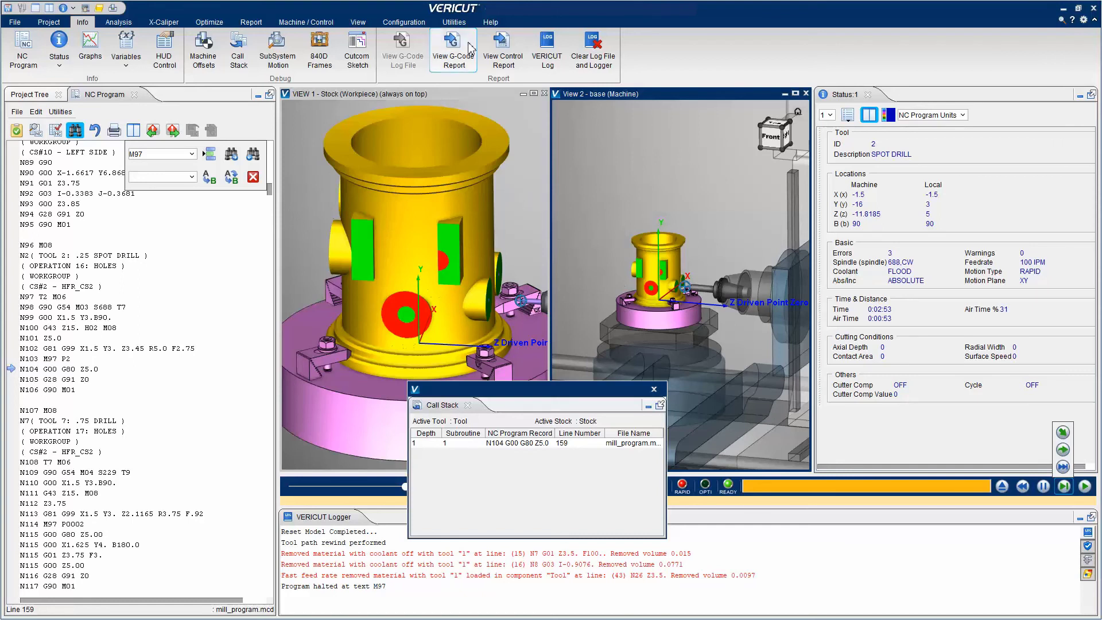
Step: Open the Welcome screen from Help to reach the Session 2M training document
left_click(490, 22)
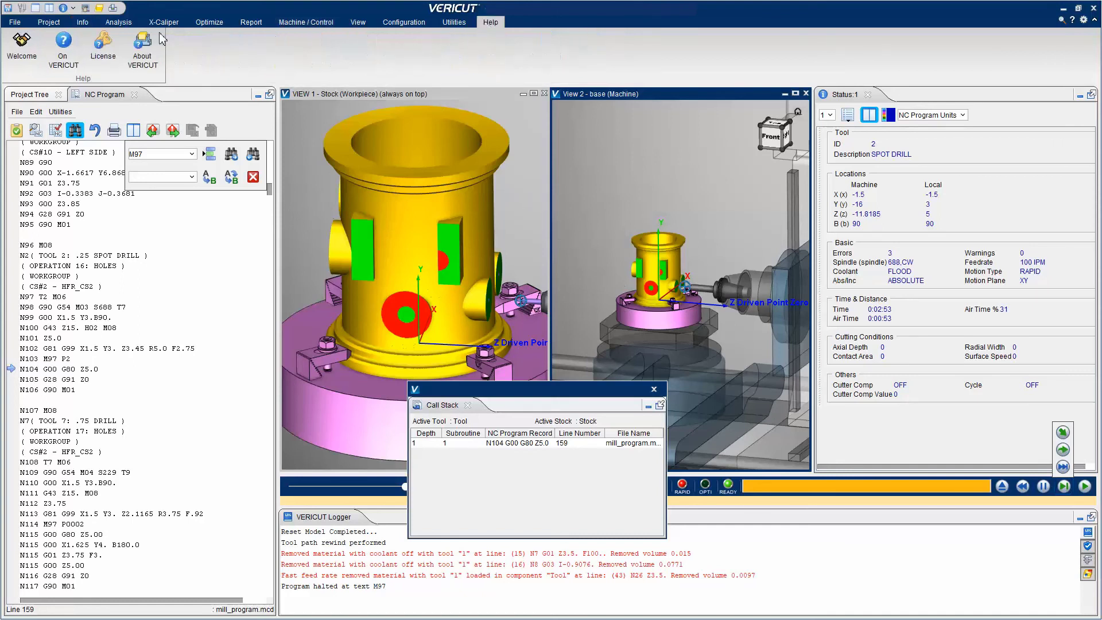
left_click(17, 49)
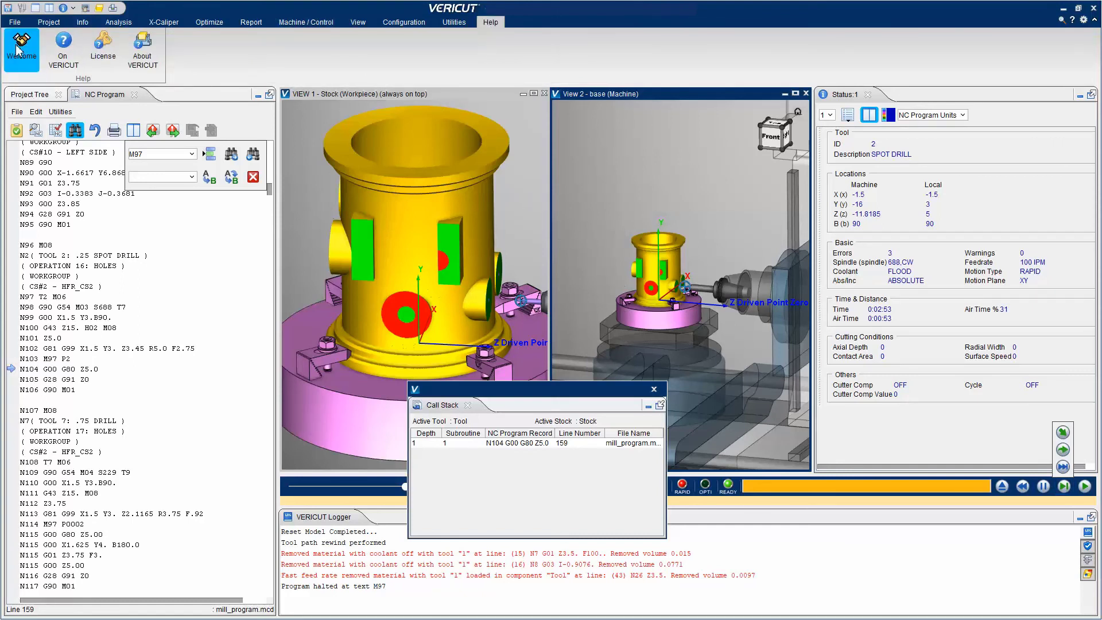